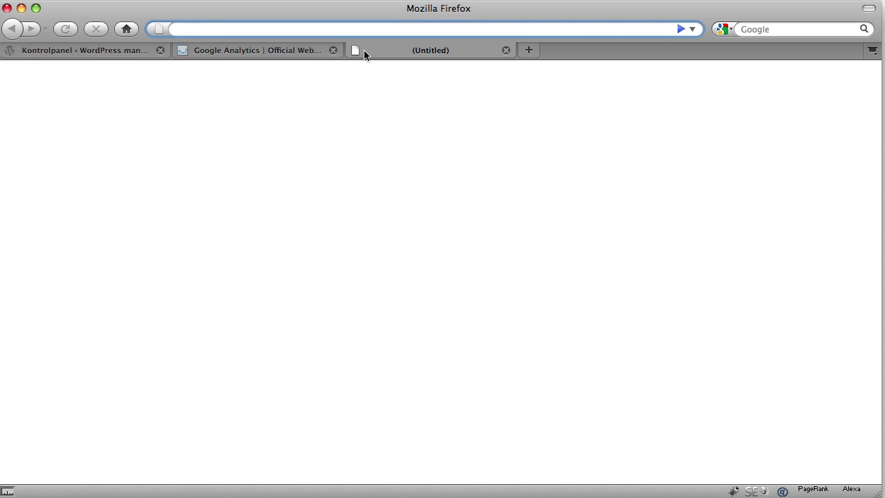
- Go to google.dk and log out of the signed-in Google account
text(google.dk)
key(Return)
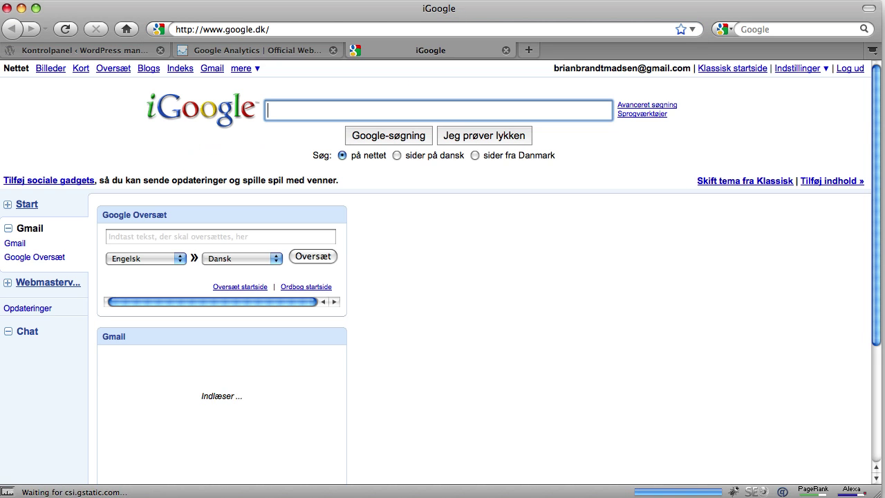
click(853, 72)
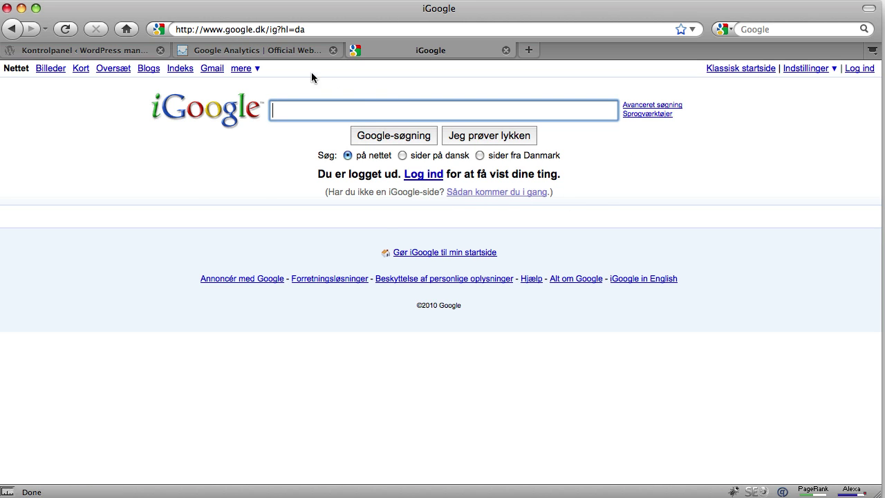
- Switch to Google Analytics, go to its sign-up page and log in with the prefilled Google account
click(274, 50)
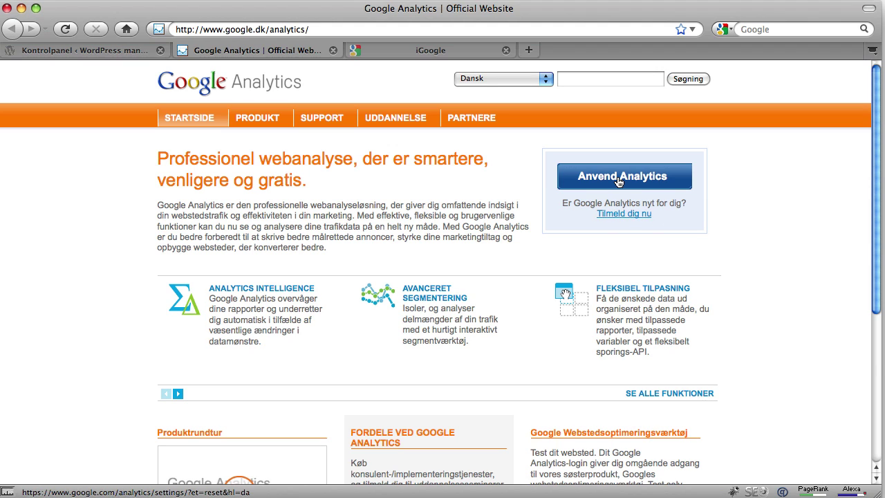
click(634, 213)
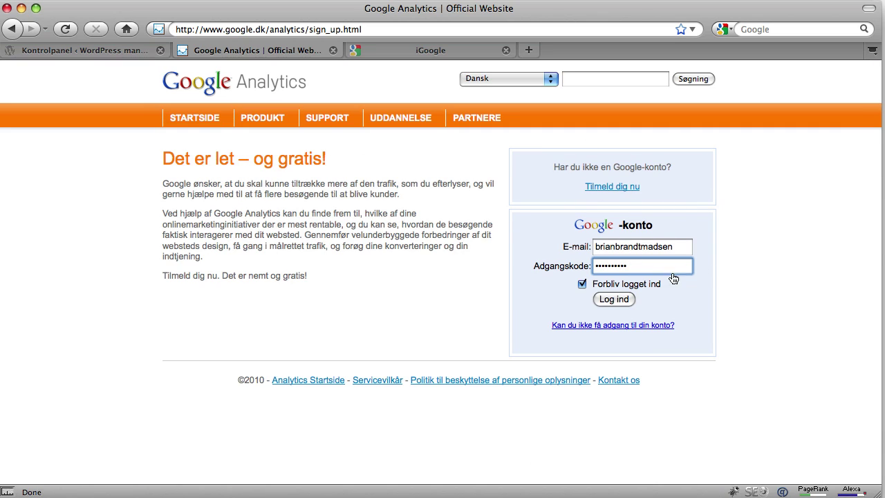
click(611, 300)
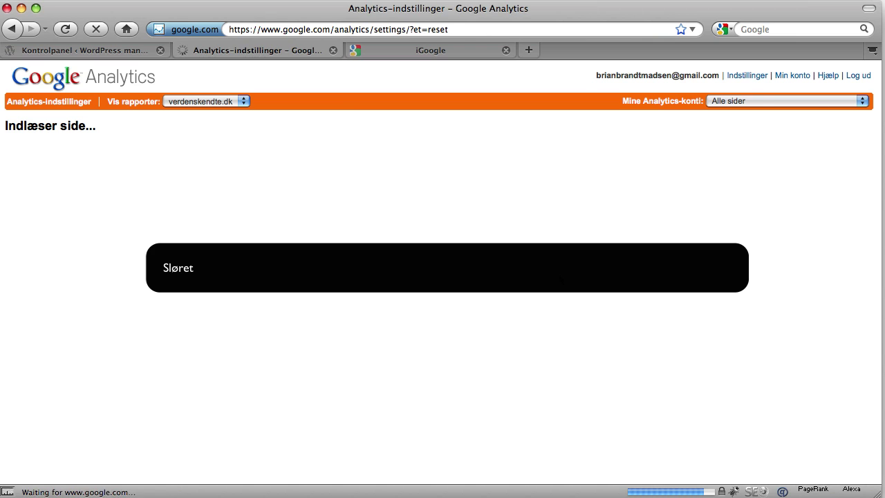
click(285, 102)
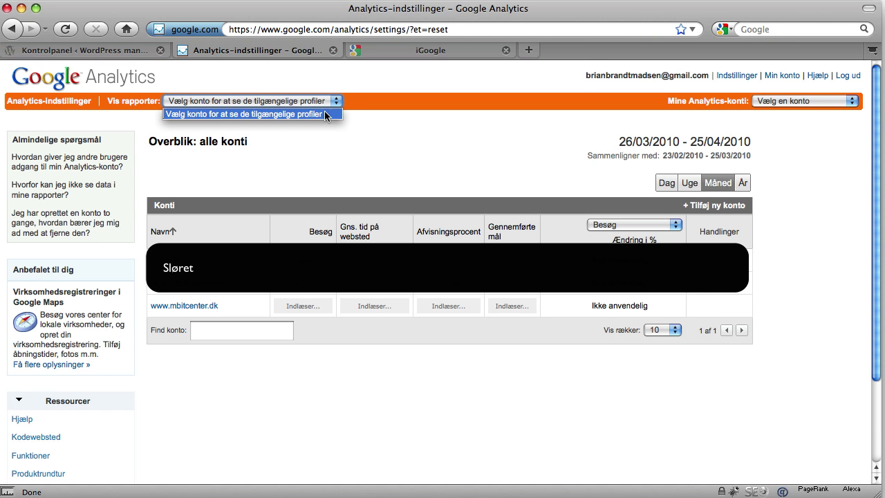
click(284, 114)
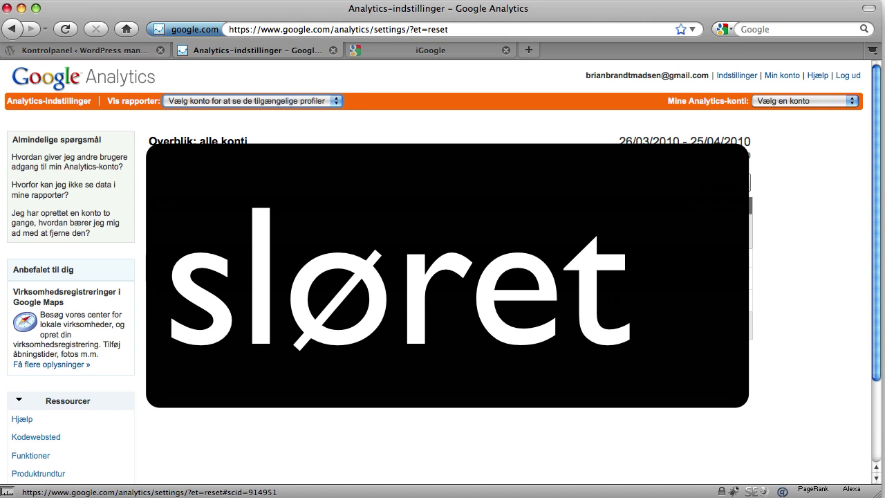
scroll(442, 276, down, 3)
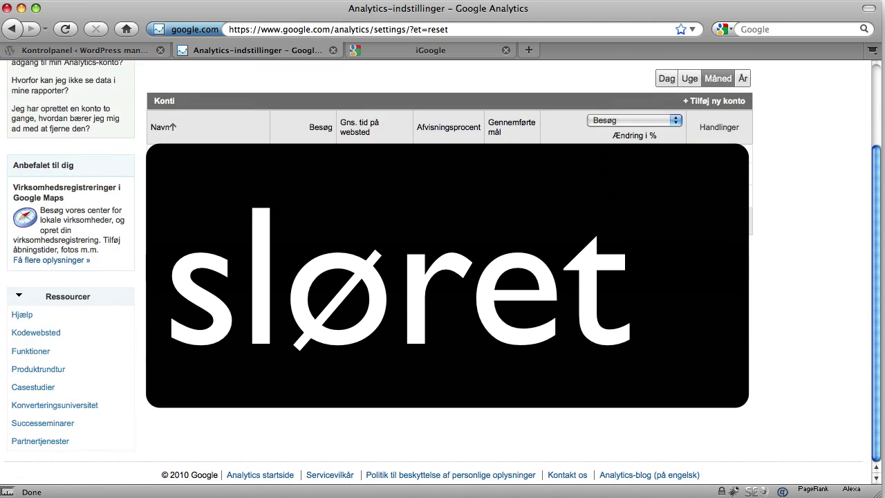
scroll(442, 276, up, 3)
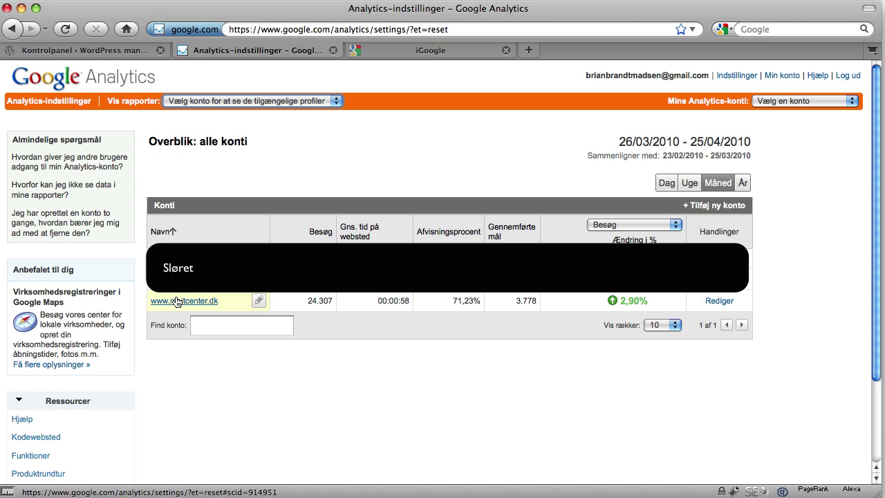
click(178, 300)
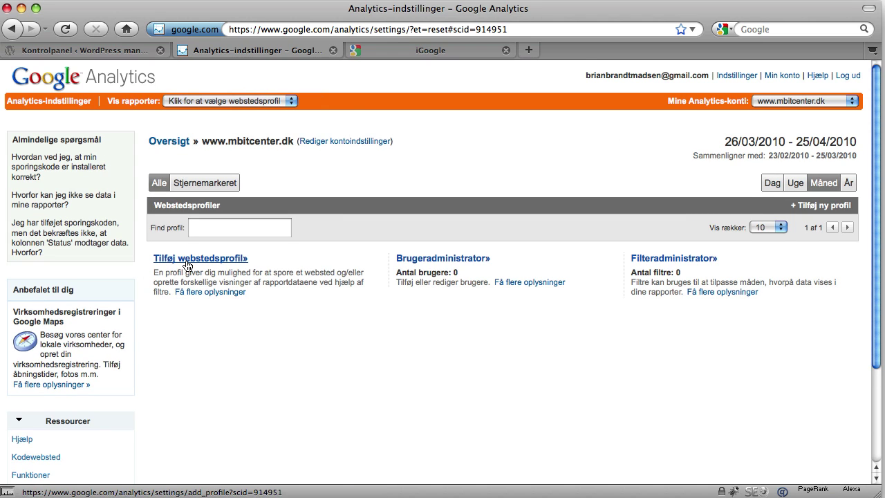
- Create a website profile for the new domain ruskumsnusk.dk with the AdWords cost source turned off
click(185, 261)
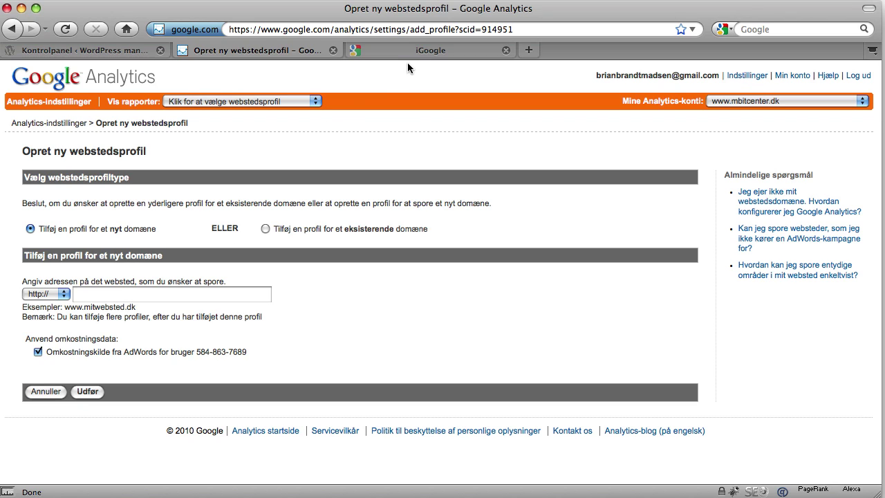
click(139, 298)
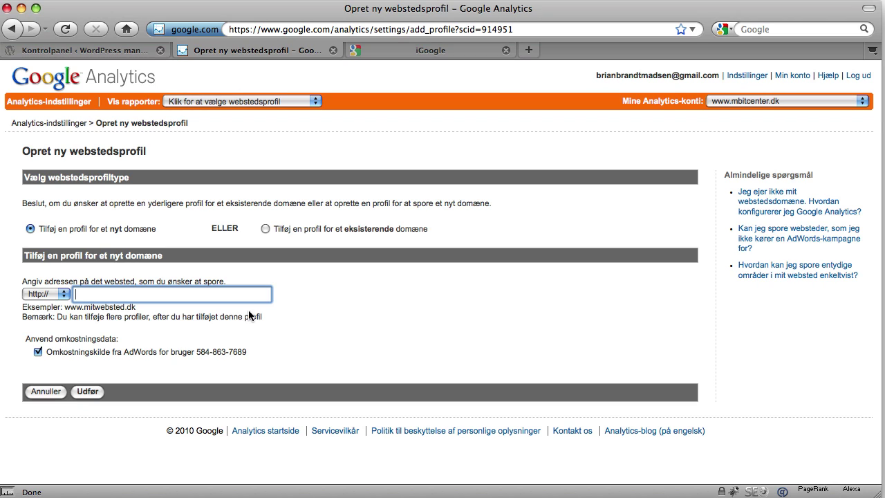
text(ruskumsnusk.dk)
click(39, 352)
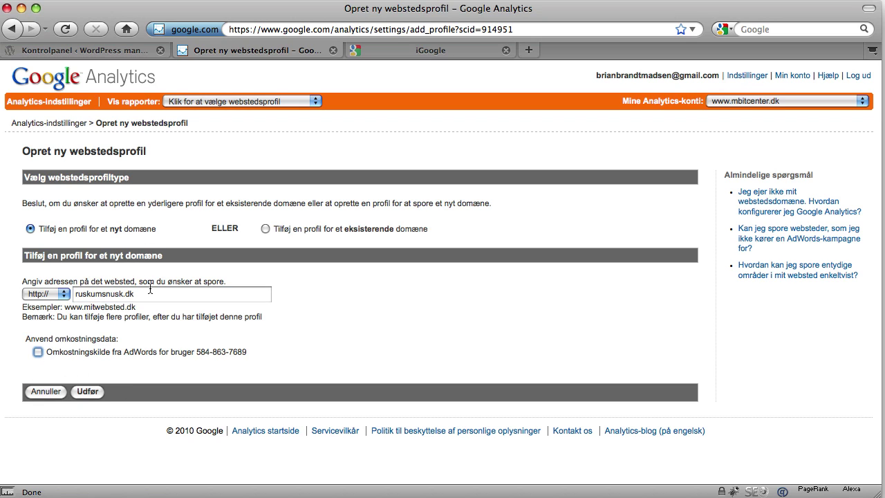
click(88, 392)
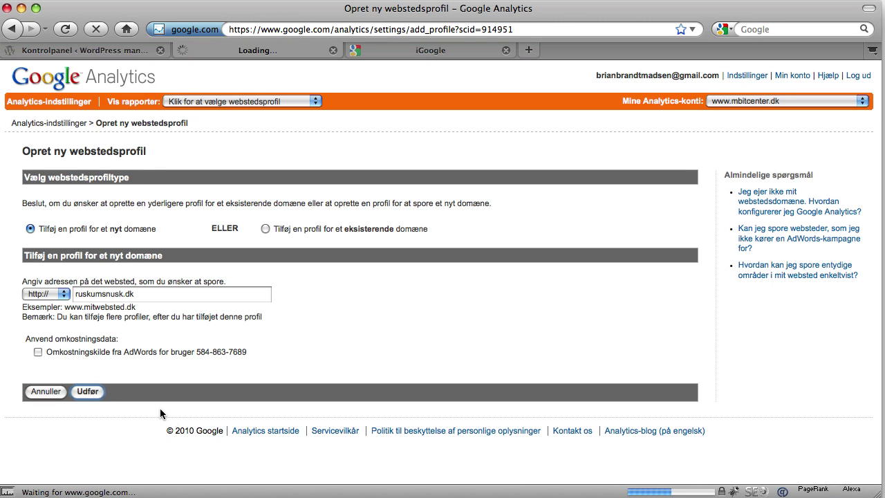
- Examine the new profile's tracking status, web property ID and standard tracking code snippet
scroll(486, 219, down, 2)
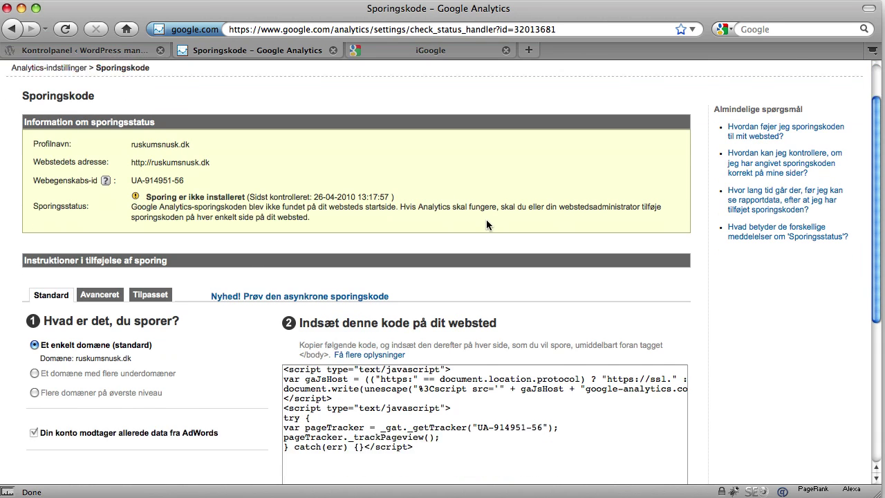
scroll(487, 220, down, 3)
scroll(419, 276, up, 4)
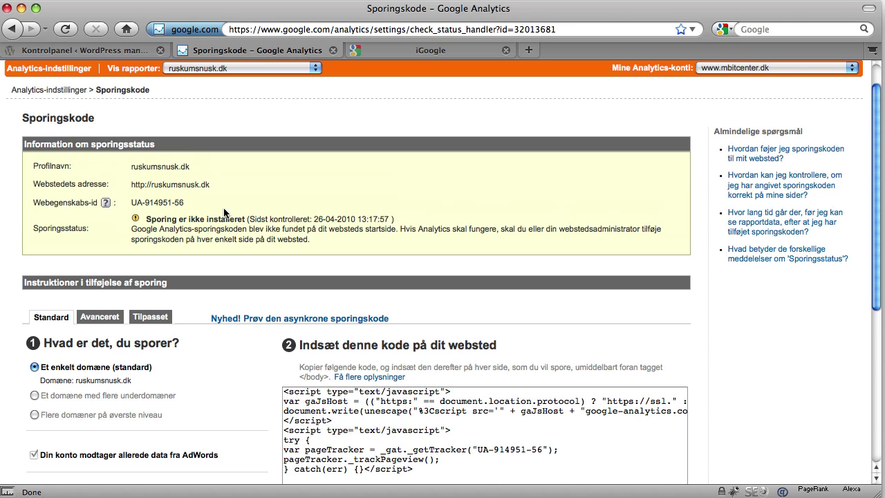
drag(132, 203, 190, 204)
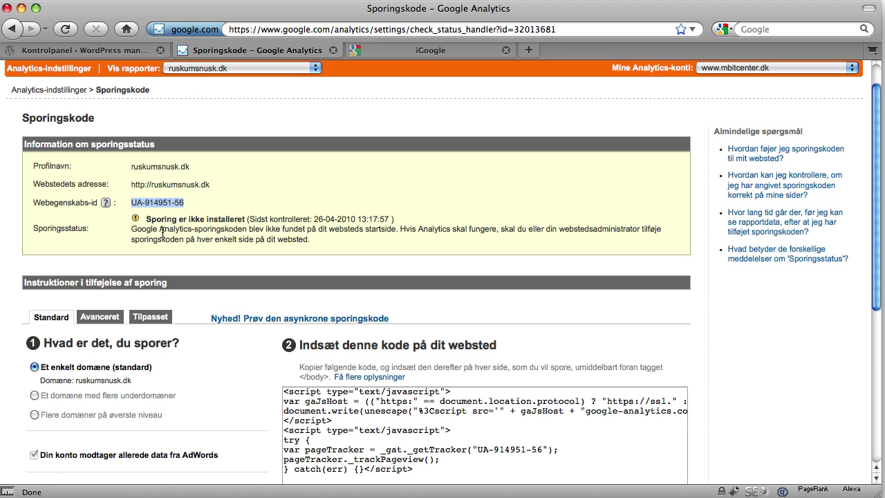
scroll(484, 332, down, 2)
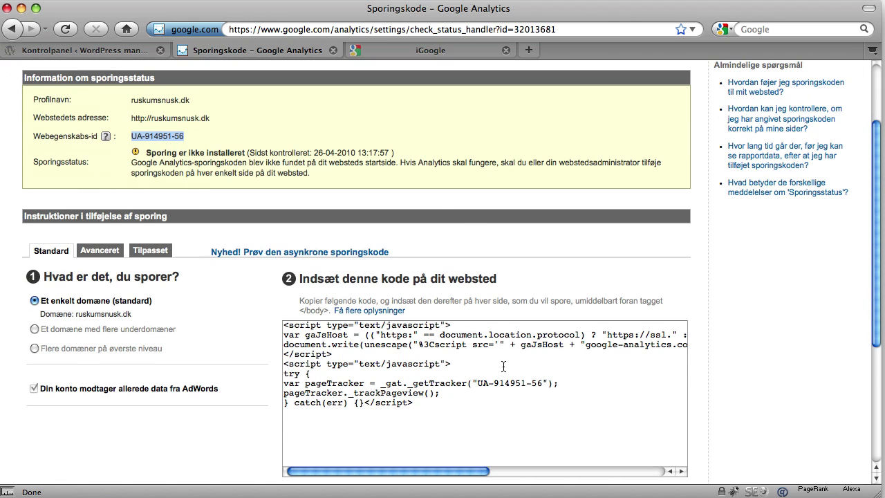
drag(491, 417, 276, 326)
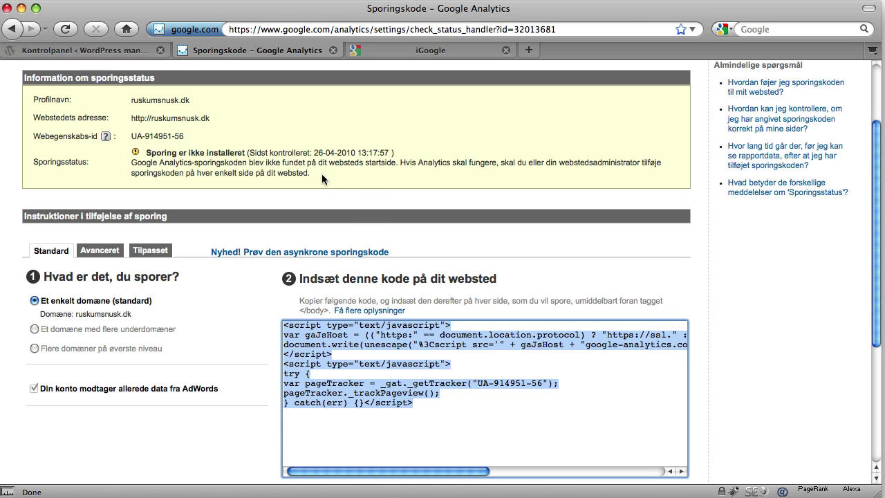
scroll(323, 173, up, 2)
scroll(322, 176, down, 1)
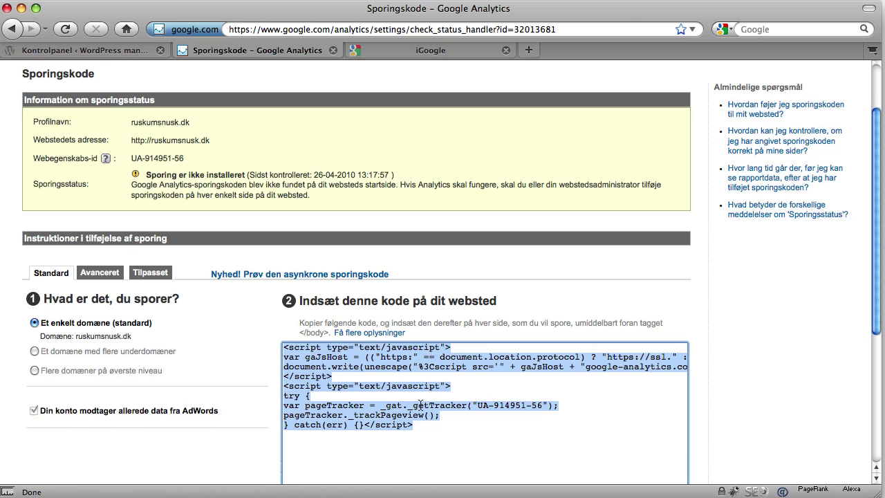
scroll(370, 326, up, 2)
- Copy the web property ID of the ruskumsnusk.dk profile
drag(185, 191, 132, 191)
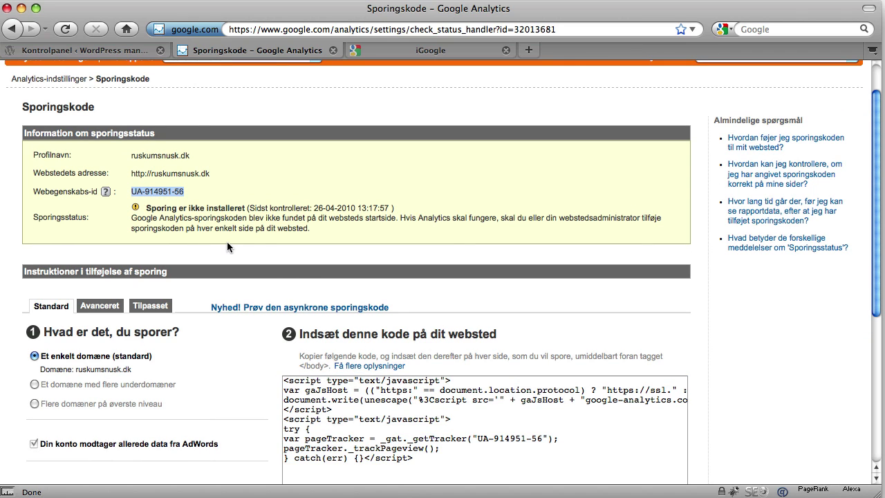
right_click(177, 193)
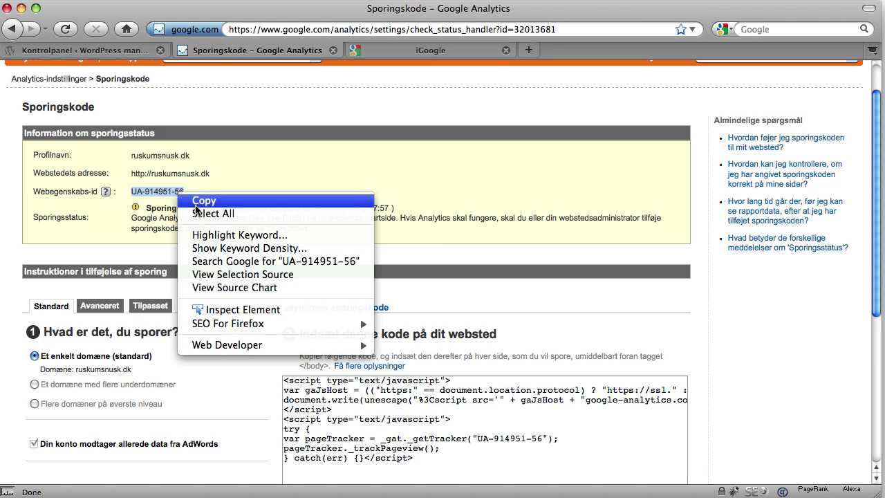
click(196, 205)
click(260, 195)
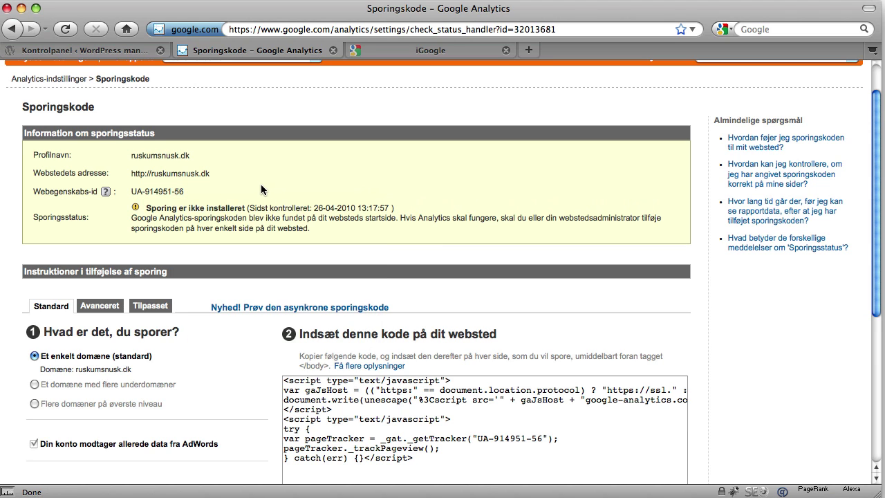
scroll(372, 236, up, 2)
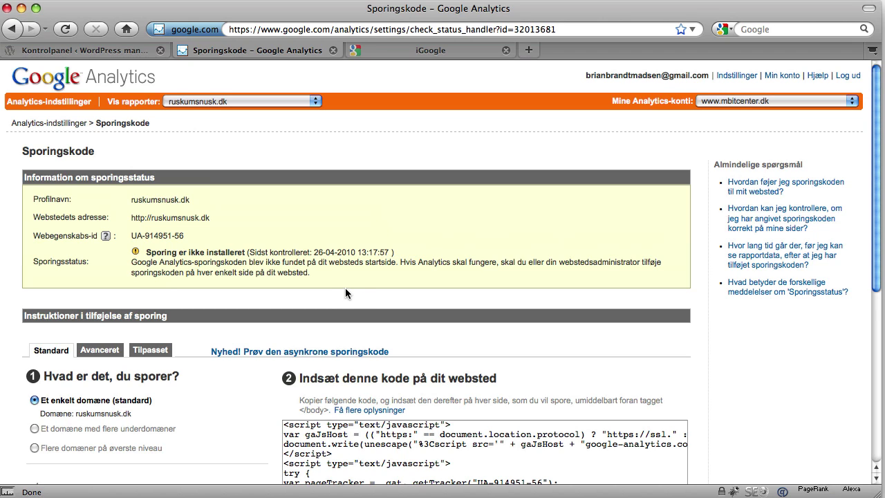
- Switch to the WordPress dashboard and search for new plugins with the term "google analytics for wordpress"
click(105, 51)
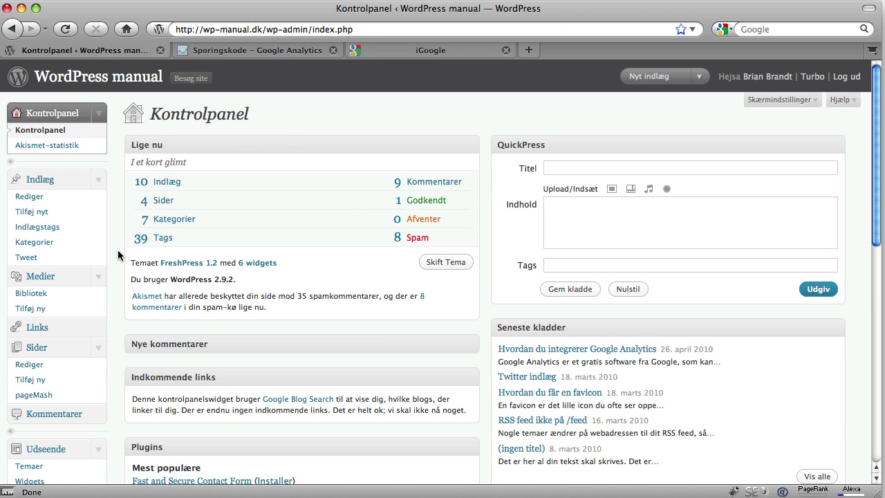
scroll(117, 255, down, 4)
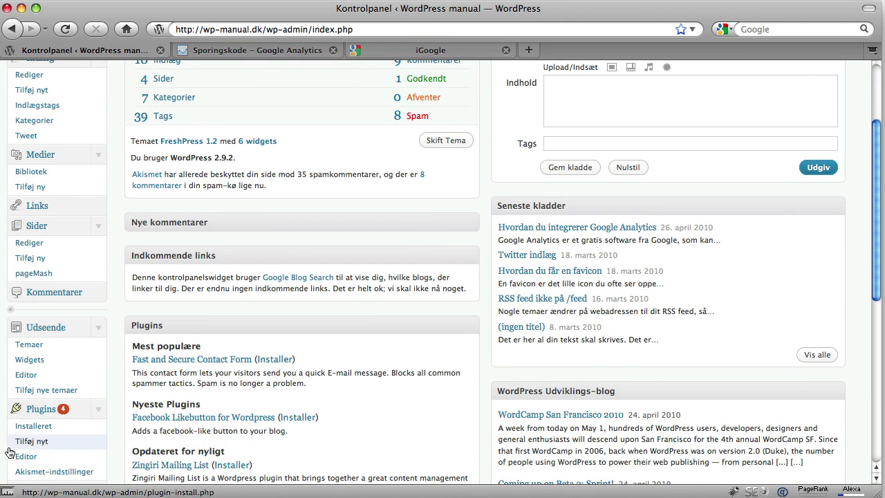
click(20, 442)
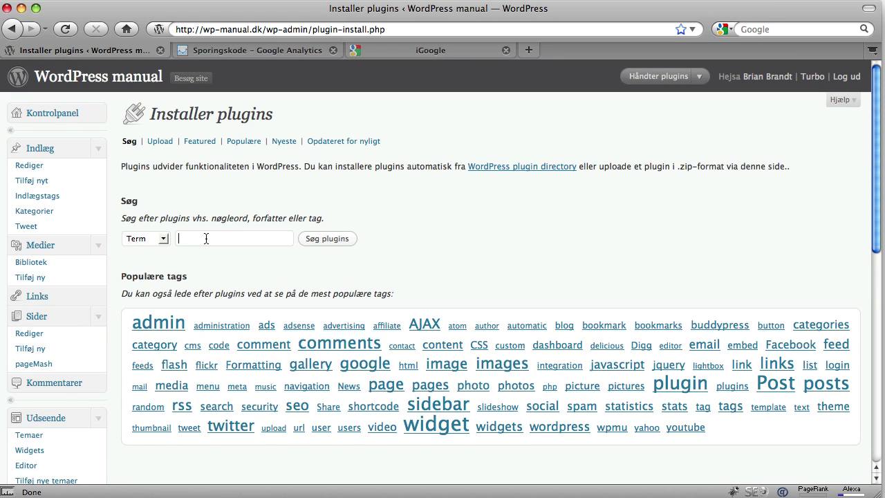
text(oogl)
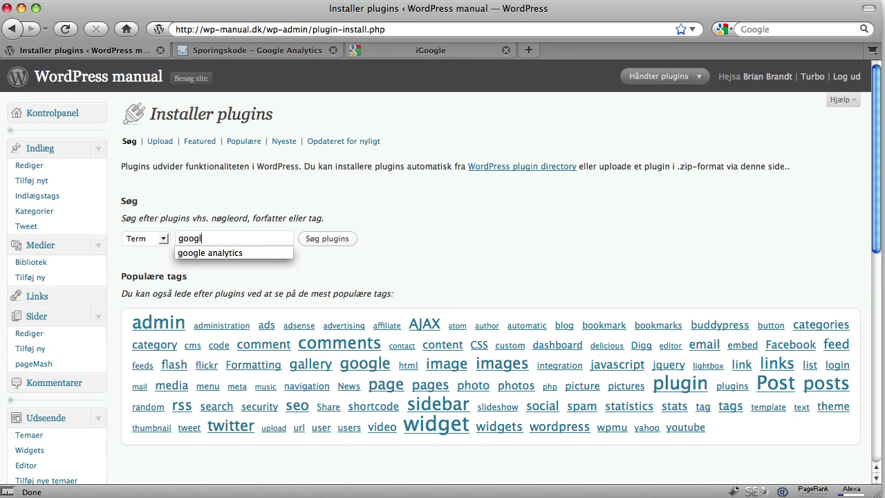
text(e analytics for wordpress)
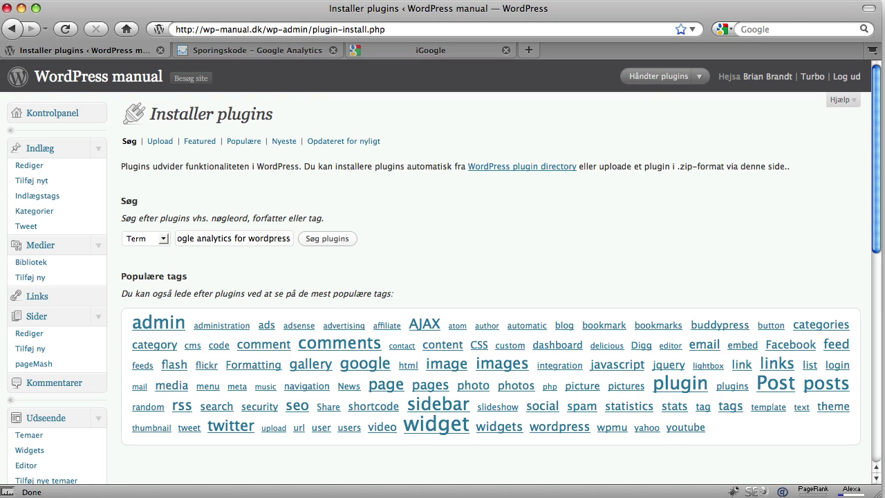
click(338, 242)
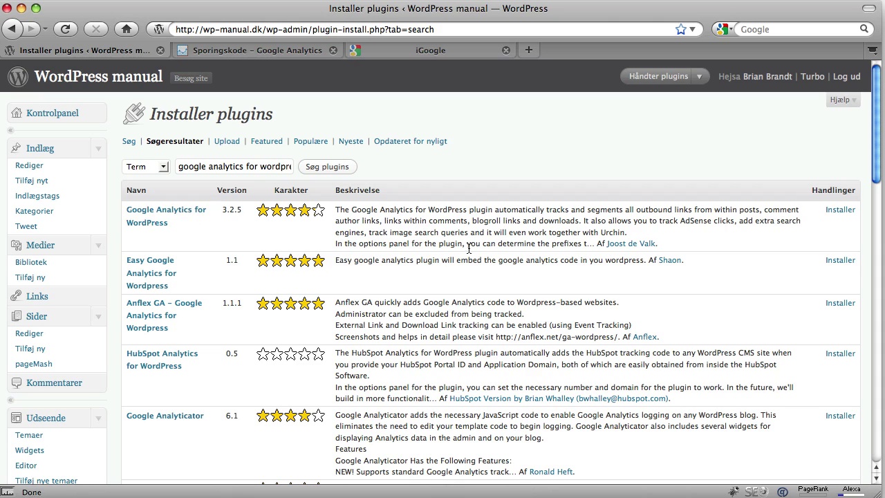
- Check the author and install details of the Google Analytics for WordPress 3.2.5 plugin, then close the details
drag(672, 242, 601, 244)
click(670, 247)
click(833, 218)
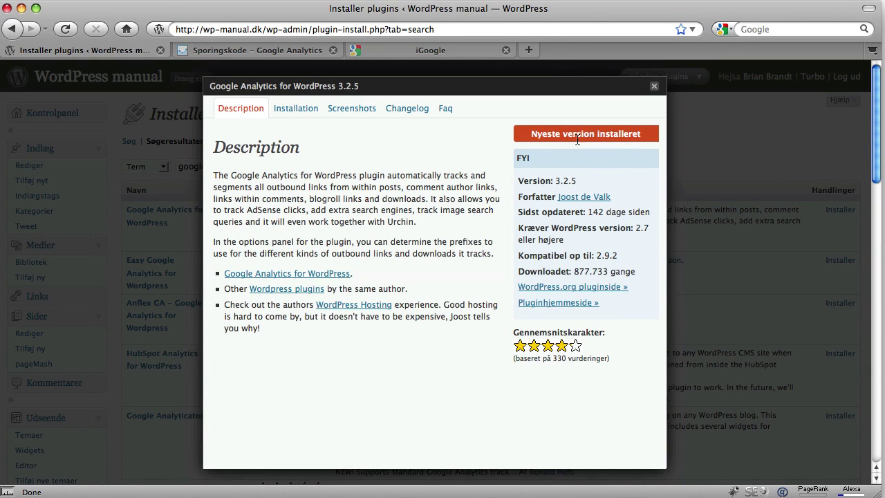
click(654, 87)
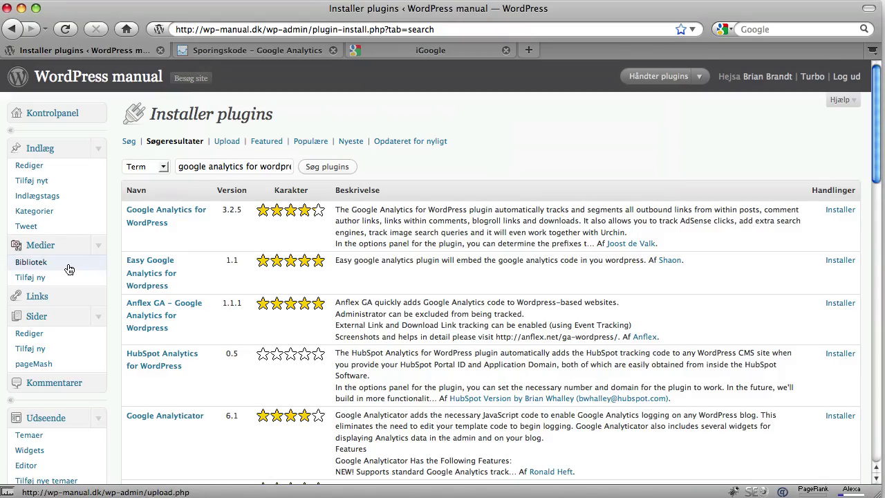
- Open the Google Analytics for WordPress configuration and select the existing Analytics Account ID value
scroll(71, 270, down, 5)
scroll(71, 269, down, 7)
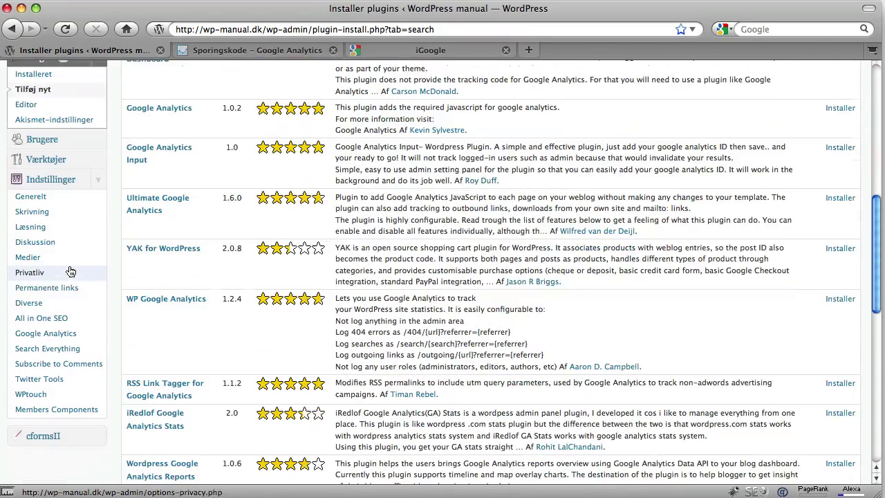
click(60, 336)
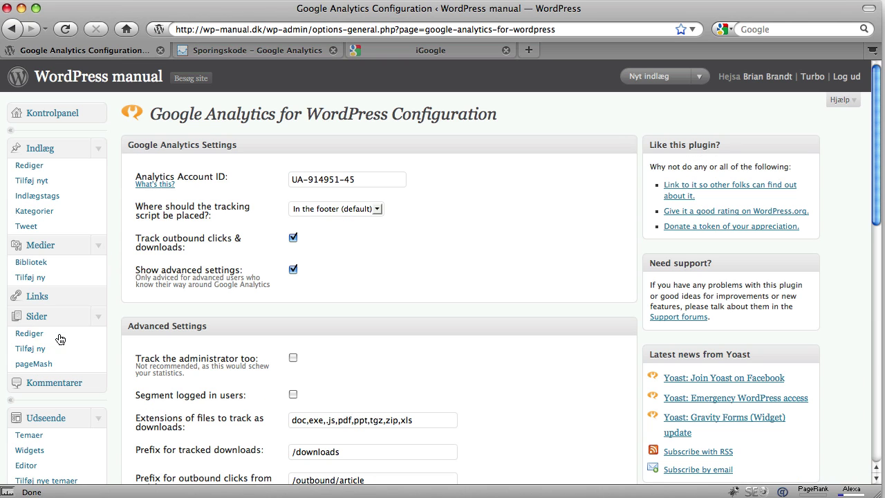
drag(370, 179, 271, 178)
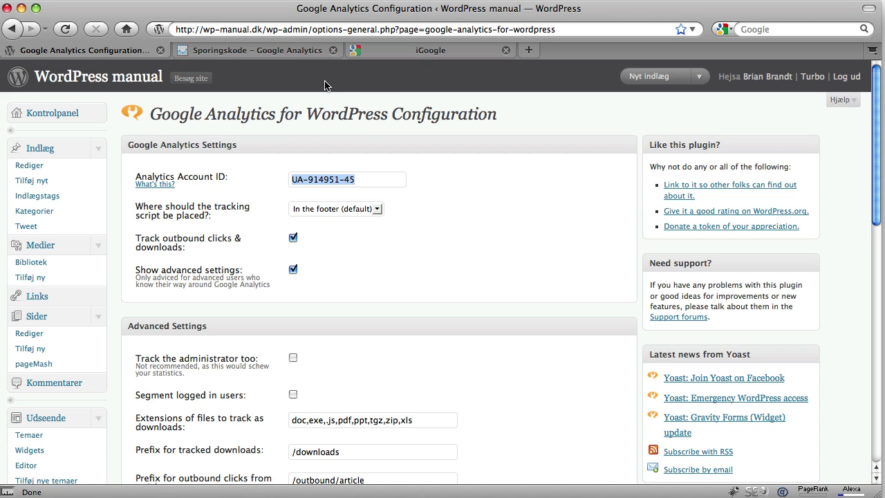
- Select the ruskumsnusk.dk web property ID in Google Analytics and the matching Analytics Account ID value in the WordPress plugin configuration
click(297, 54)
drag(185, 236, 135, 236)
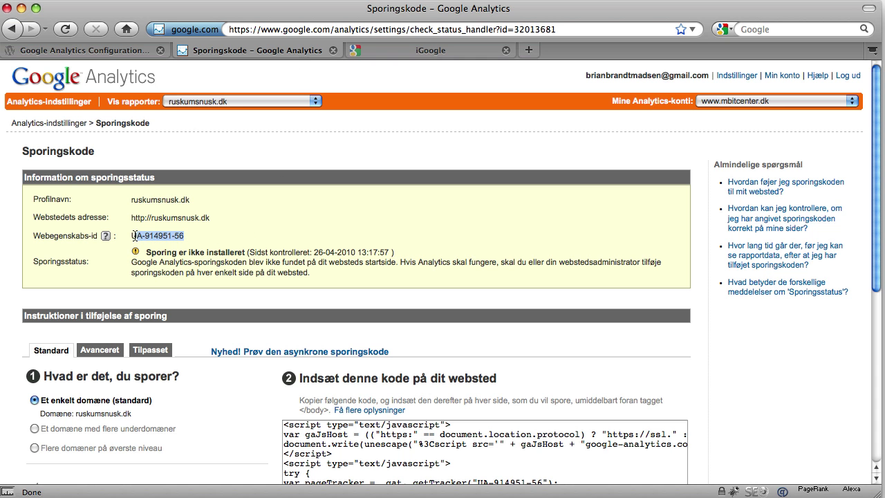
click(98, 52)
drag(357, 179, 283, 179)
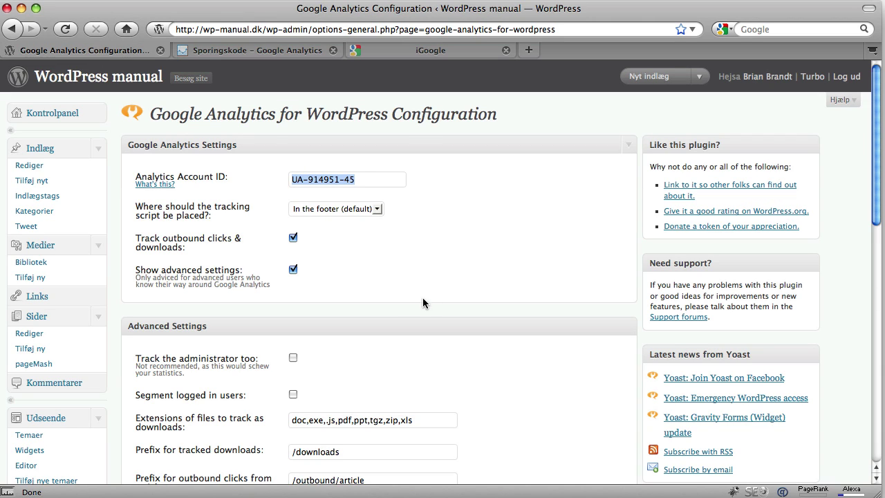
click(451, 205)
- Review the plugin's general and advanced settings, from the script placement down to the campaign tracking options
scroll(443, 205, down, 2)
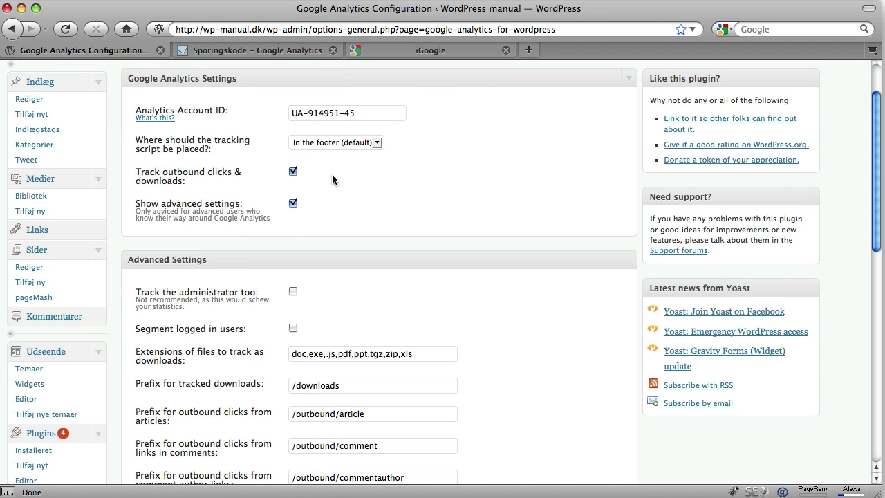
scroll(335, 179, down, 3)
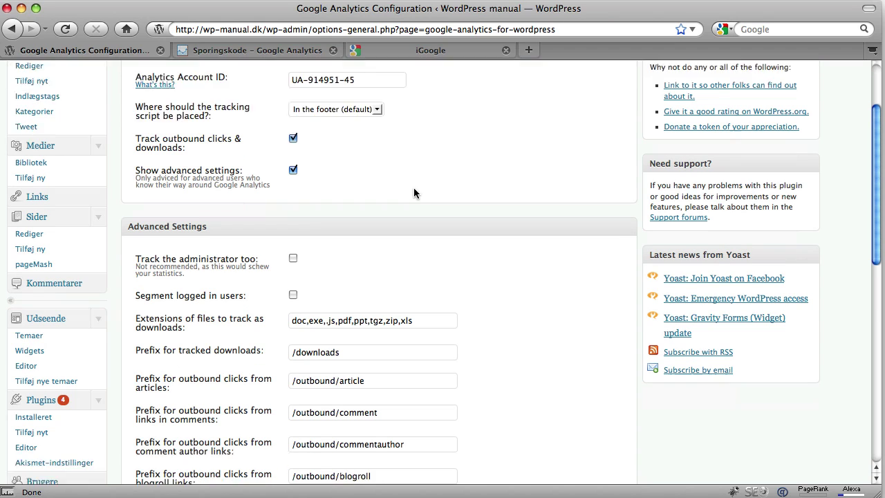
scroll(340, 208, down, 3)
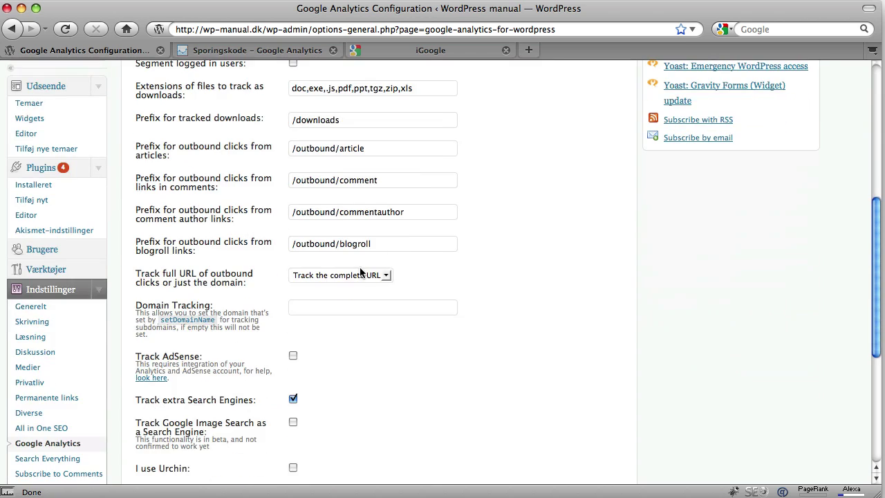
scroll(434, 268, down, 3)
scroll(434, 263, down, 2)
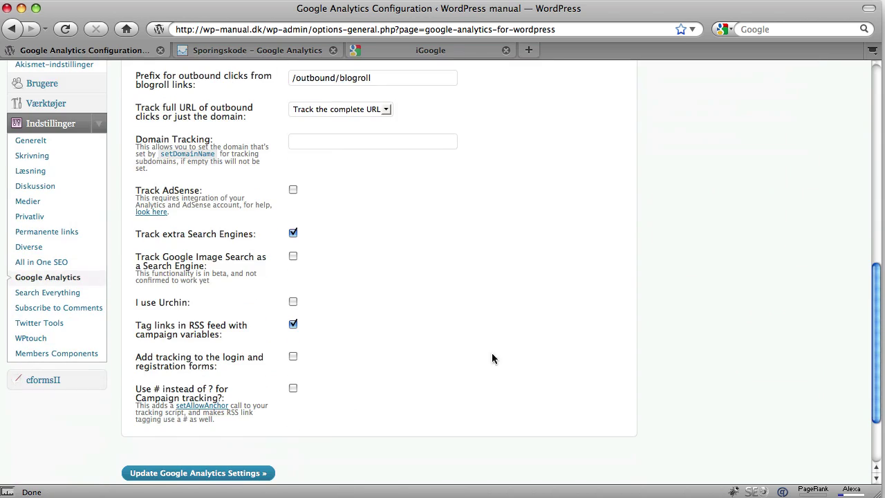
scroll(453, 305, down, 2)
scroll(428, 278, up, 12)
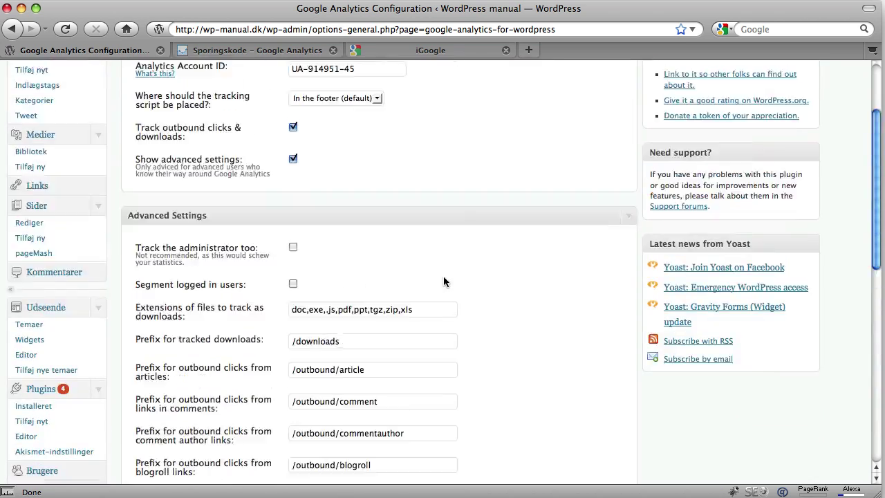
scroll(450, 278, up, 2)
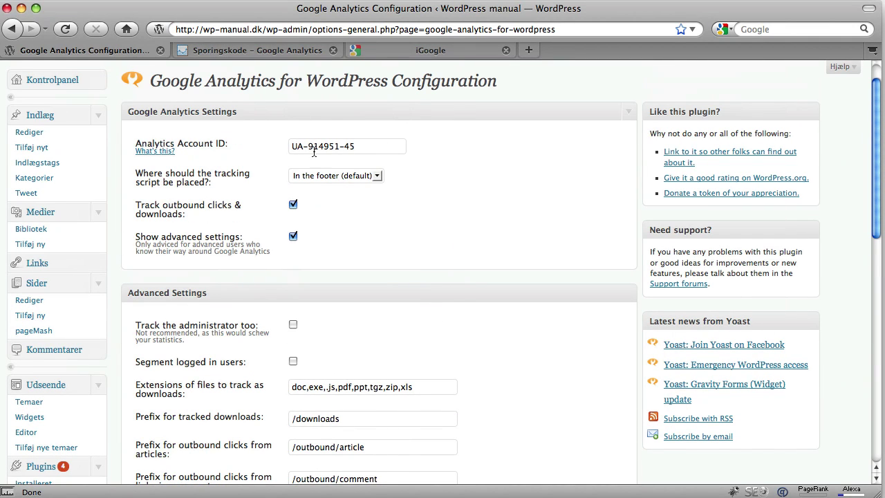
scroll(463, 155, up, 2)
scroll(323, 238, down, 8)
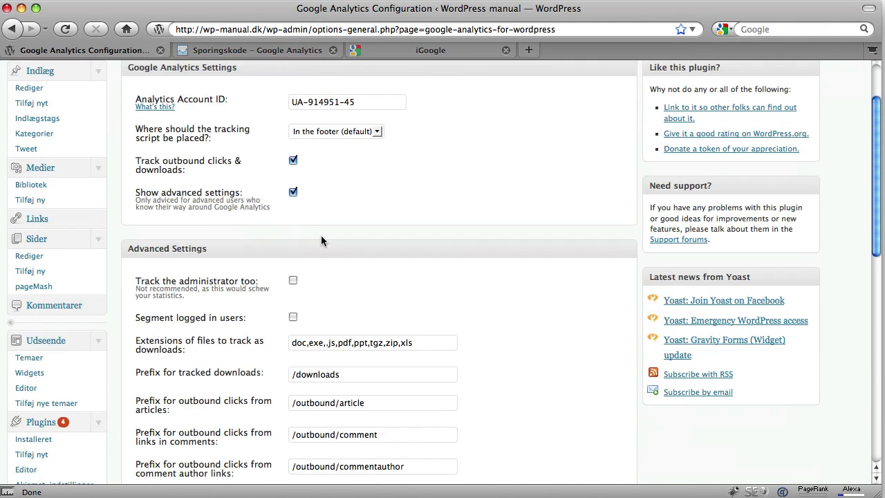
scroll(326, 249, down, 8)
scroll(356, 296, up, 12)
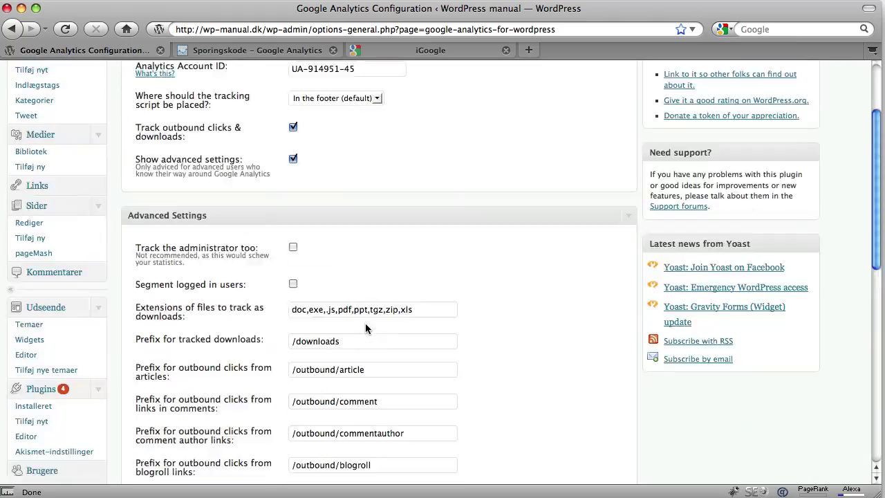
scroll(368, 328, up, 4)
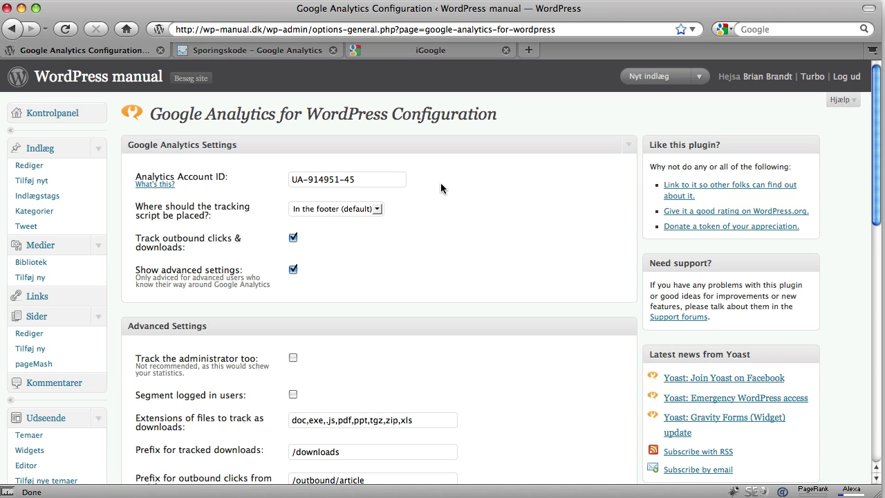
- Open the FreshPress 1.2 theme's footer.php in the theme editor and select the <?php wp_footer(); ?> line
scroll(441, 184, down, 3)
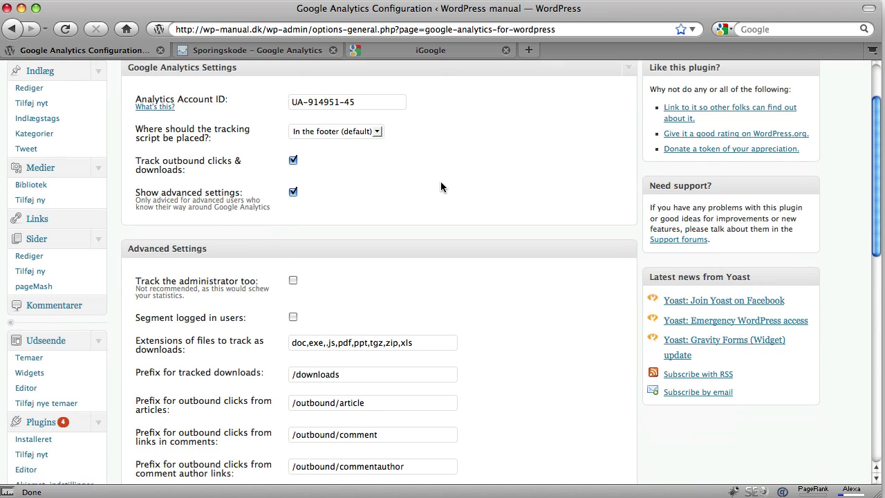
scroll(440, 186, down, 1)
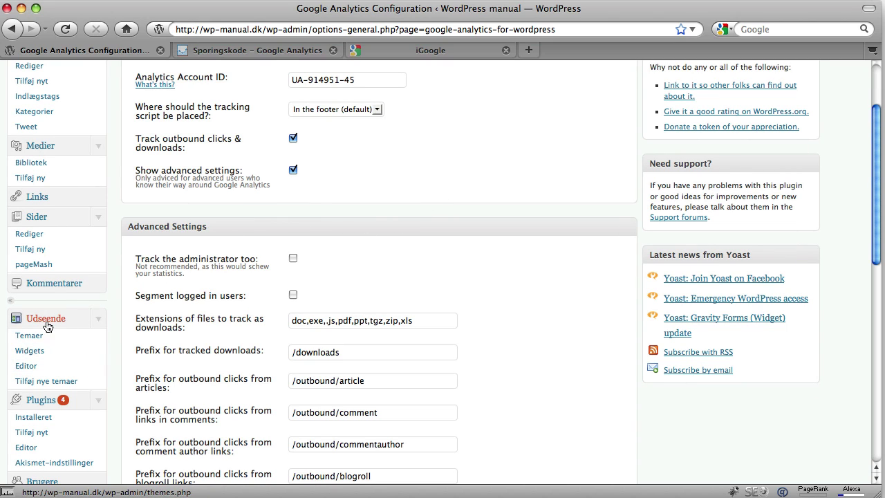
click(27, 369)
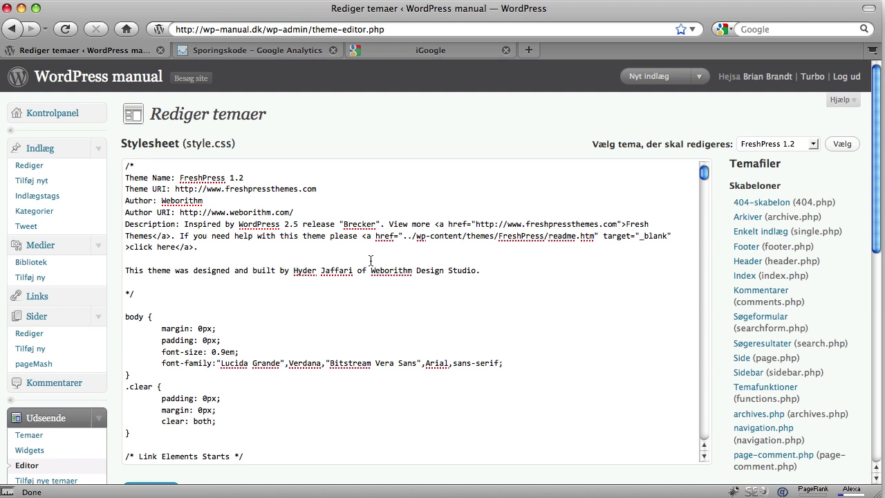
click(748, 247)
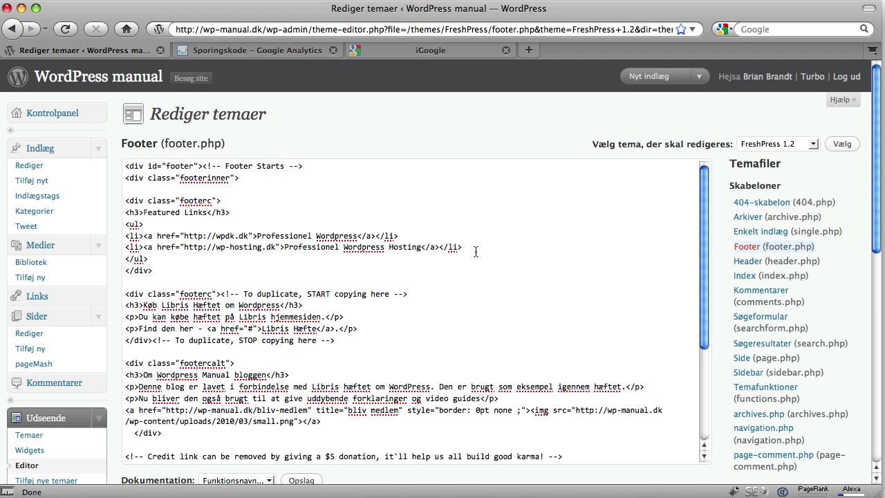
scroll(475, 252, down, 2)
scroll(404, 271, down, 4)
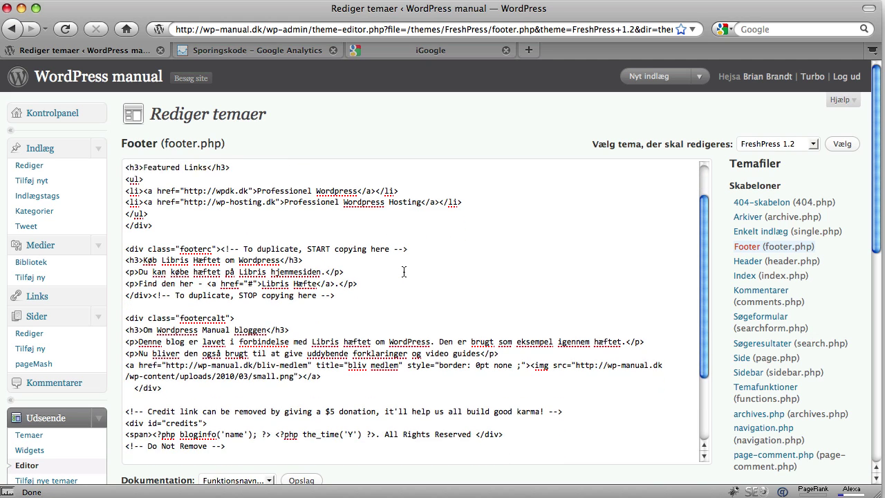
scroll(470, 263, down, 10)
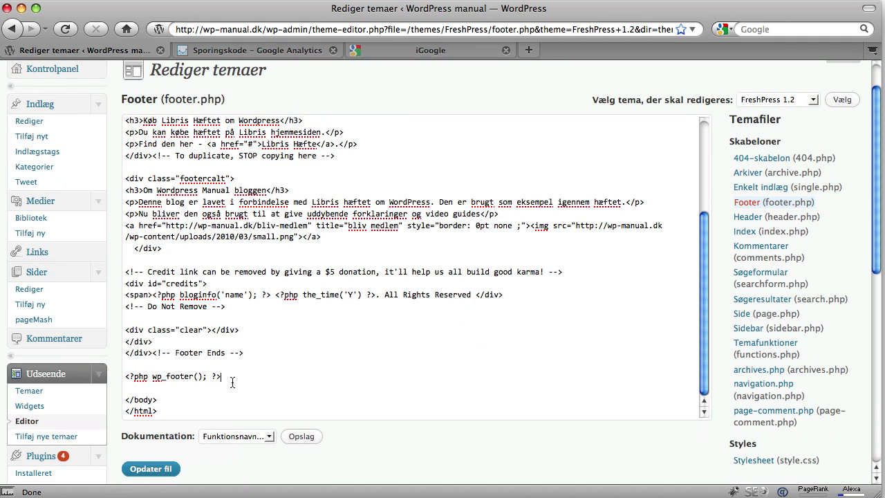
drag(232, 383, 131, 382)
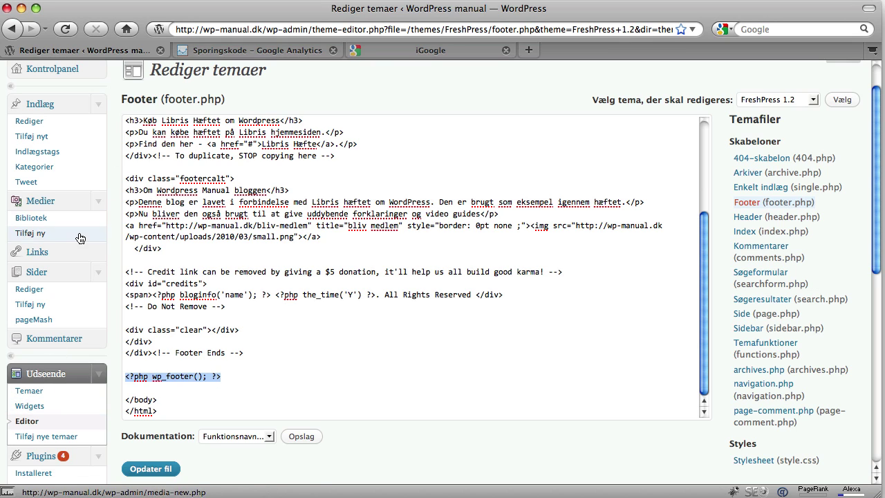
- Return WordPress to its dashboard and examine the tracking status and tracking code of ruskumsnusk.dk in Google Analytics
scroll(174, 125, up, 1)
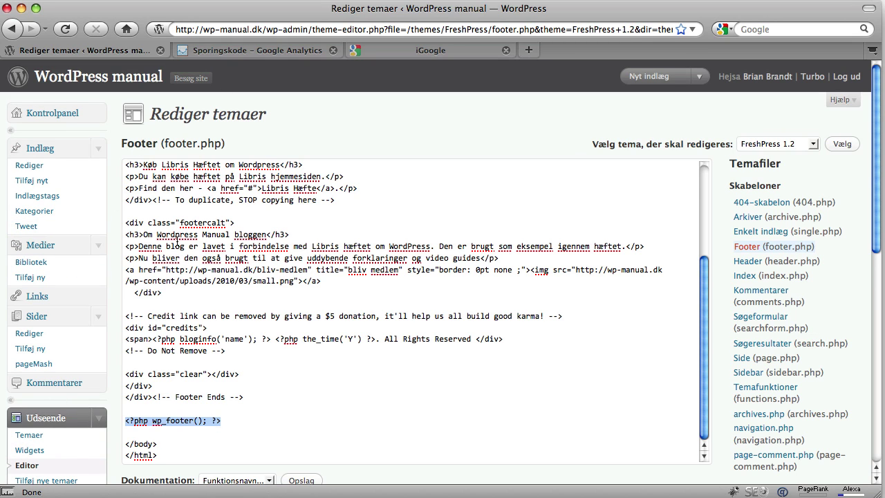
click(17, 113)
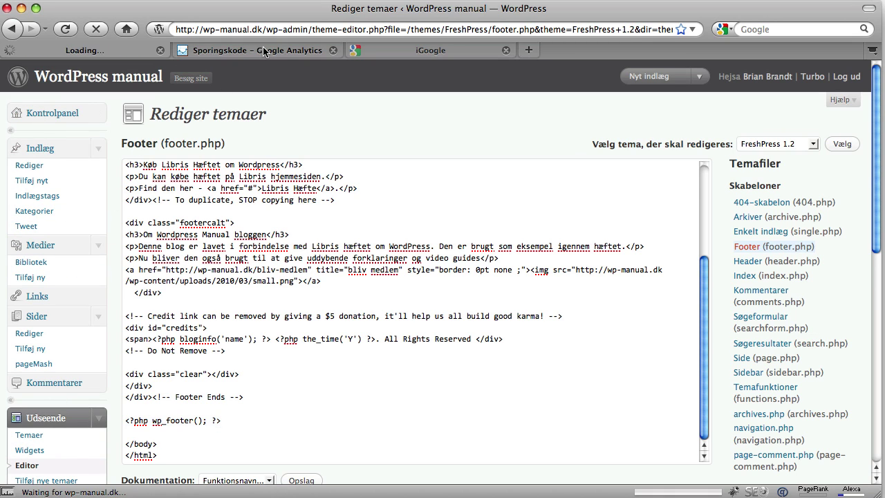
click(266, 50)
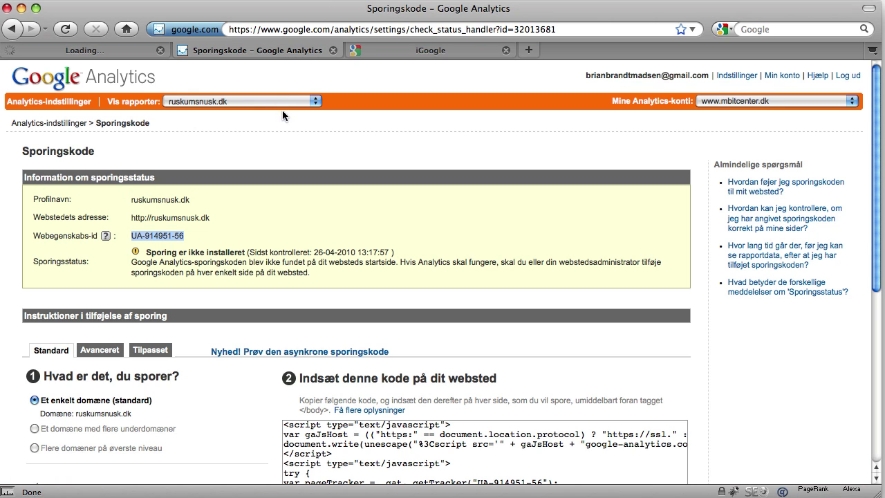
scroll(510, 281, down, 5)
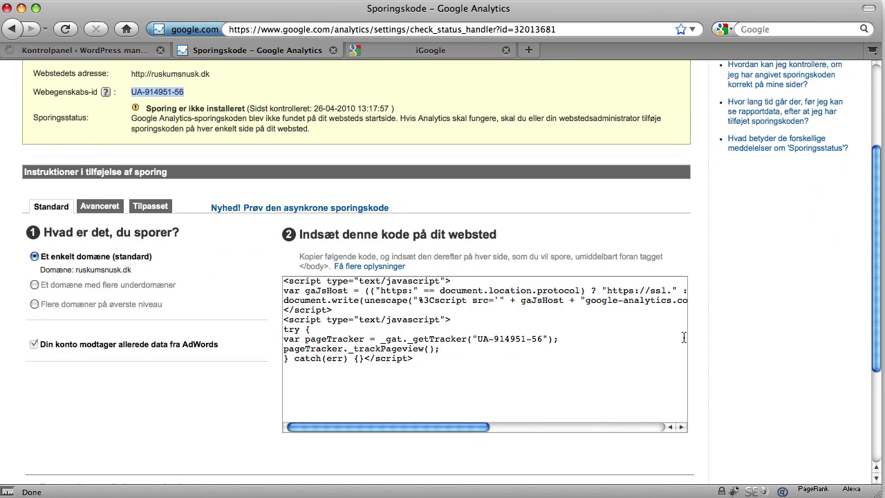
scroll(684, 336, up, 5)
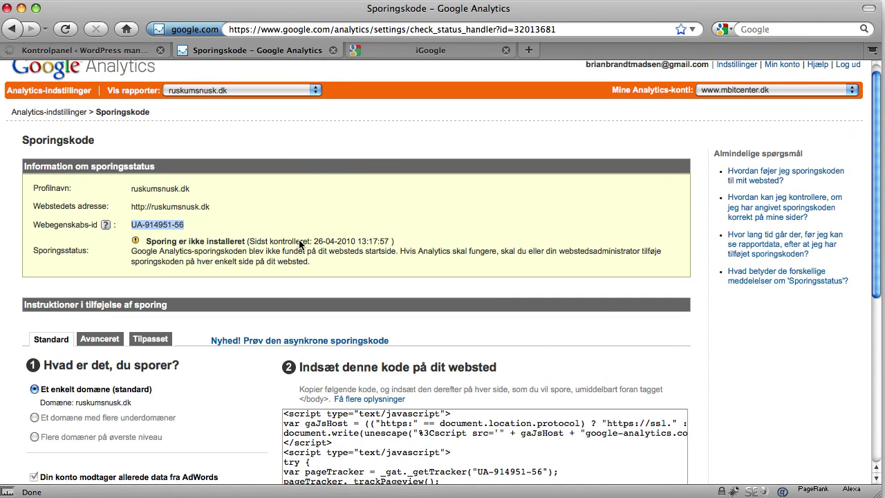
scroll(301, 250, down, 1)
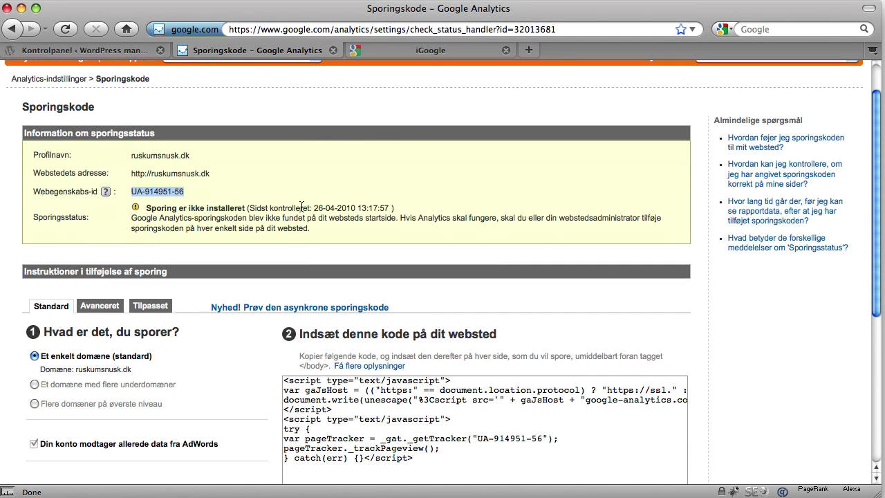
scroll(316, 201, up, 2)
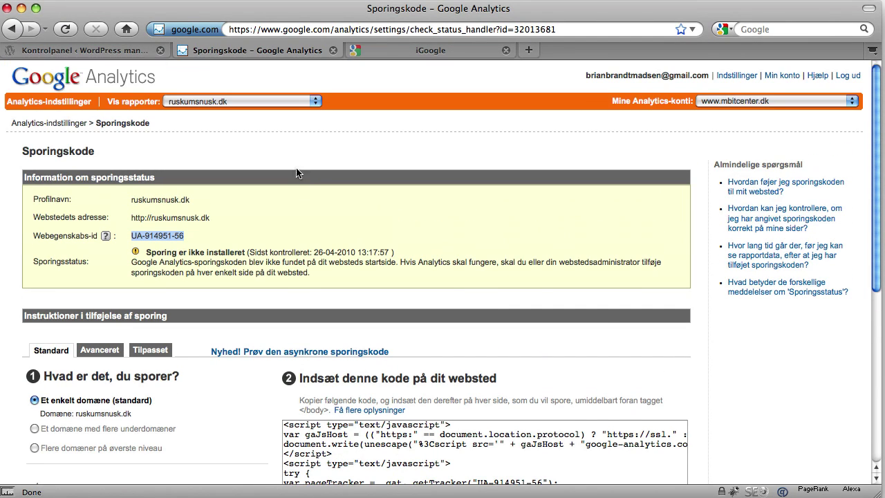
- Review the visitor, traffic source, content and keyword overviews of the personal website's profile in Google Analytics, and switch back to the WordPress dashboard
click(269, 102)
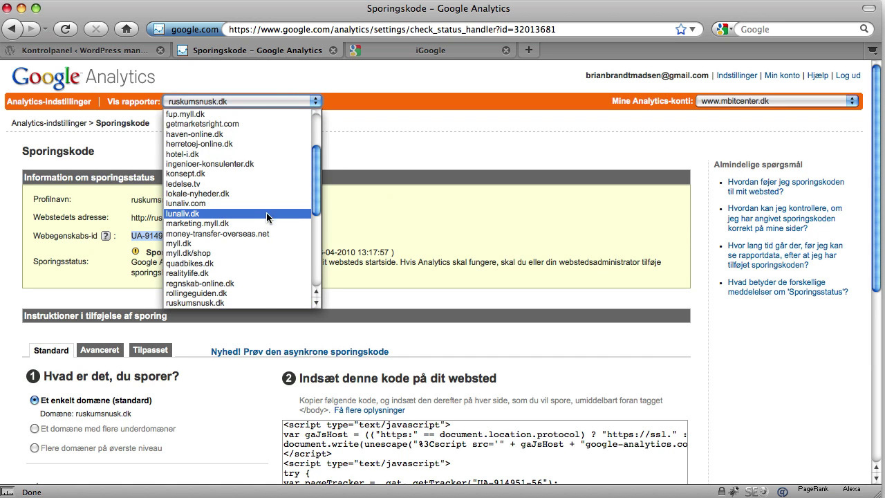
scroll(266, 277, up, 3)
click(230, 158)
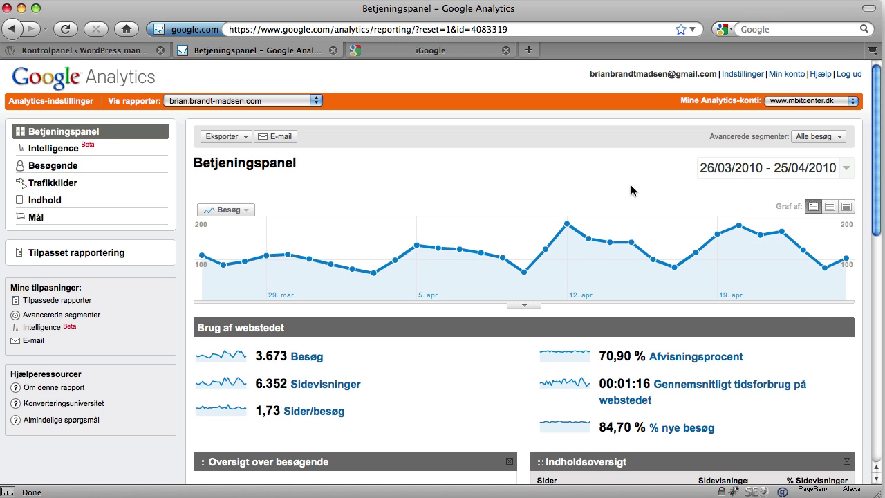
scroll(391, 339, down, 5)
scroll(398, 366, down, 5)
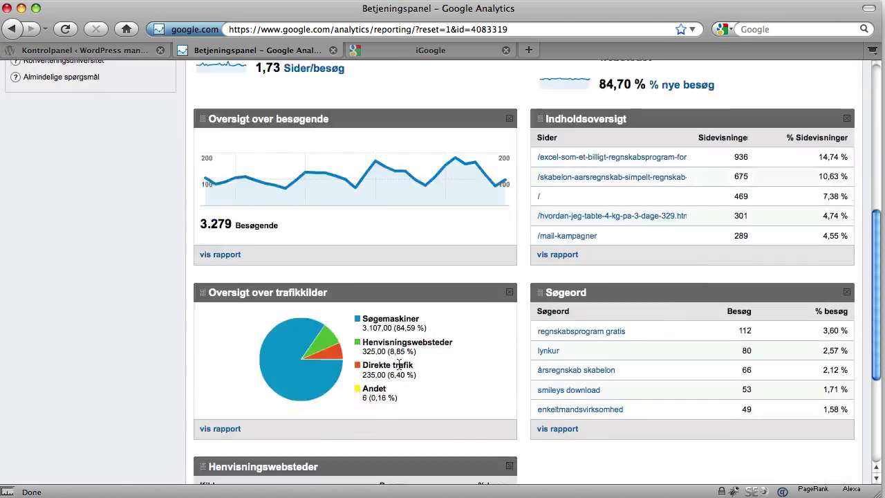
scroll(403, 362, up, 7)
scroll(407, 370, up, 3)
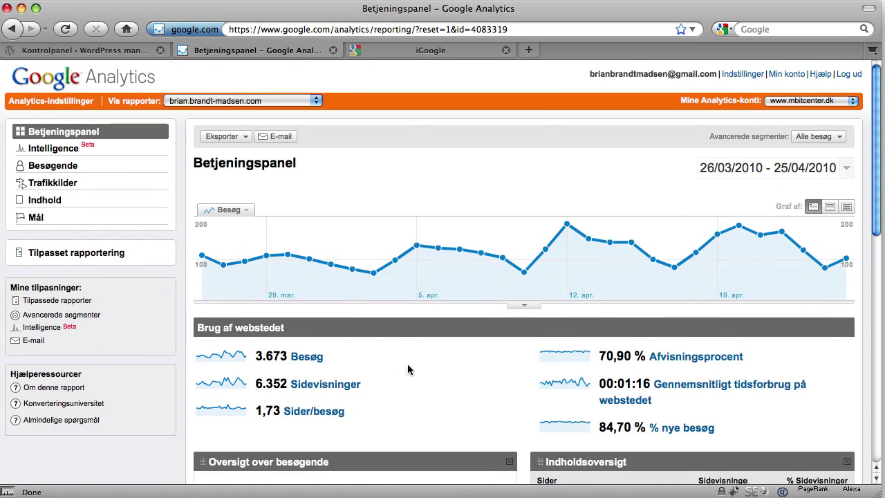
click(102, 54)
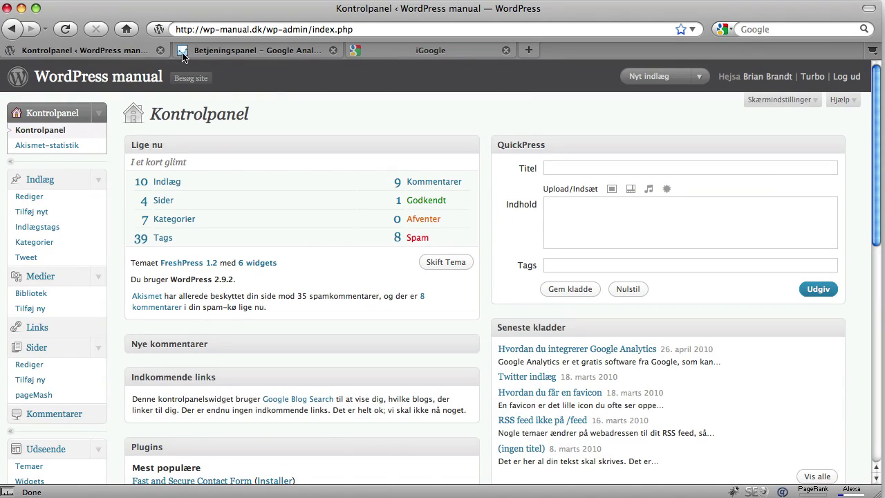